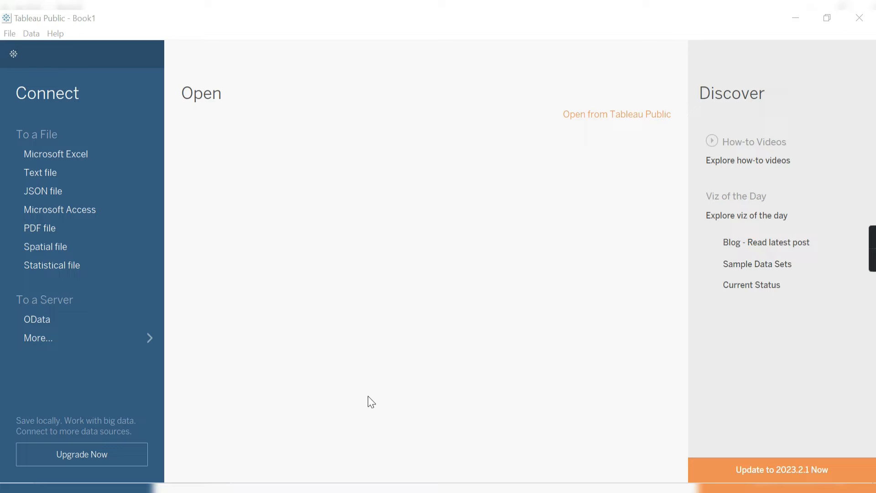
Step: Switch to the Goal workbook in Excel, examine its Segment, Region and Goal columns, and return to Tableau Public
mouse_move(384, 487)
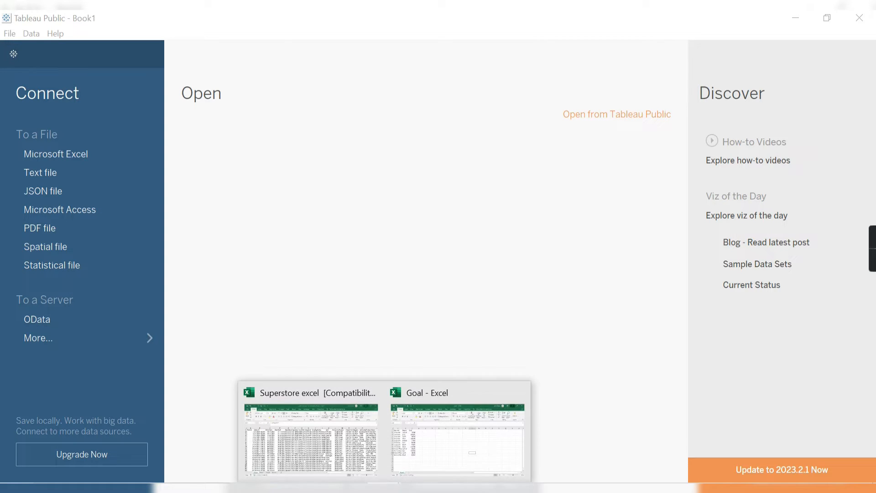
click(420, 446)
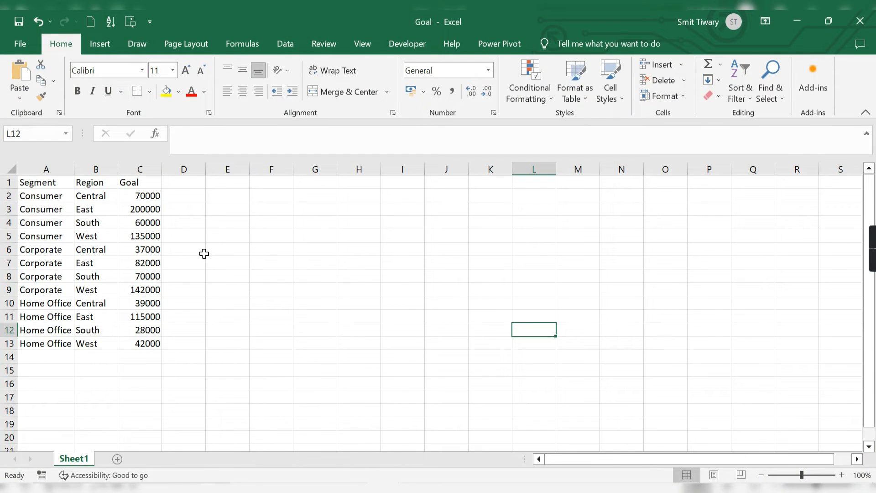
click(33, 183)
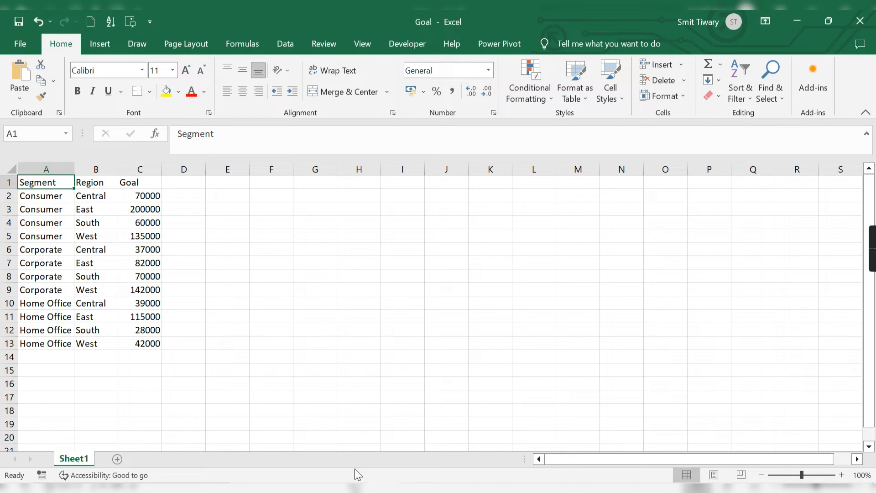
click(315, 445)
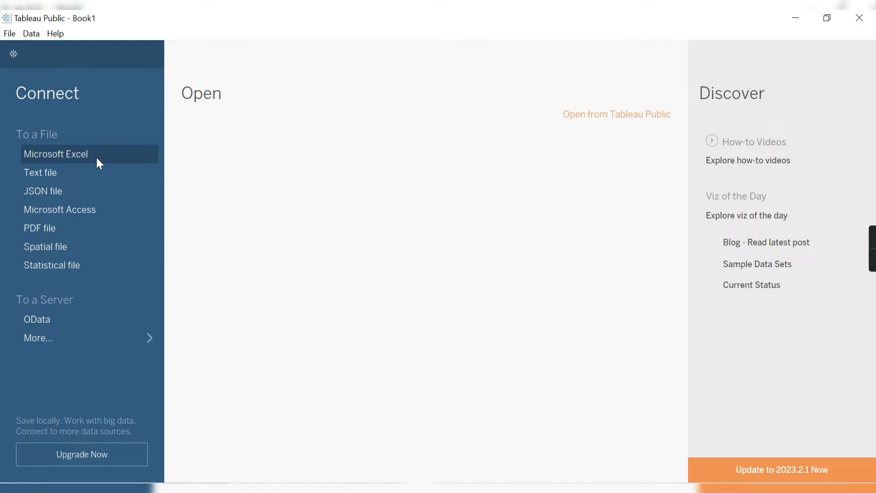
Step: Connect to the superstore text file from the Tableau folder and open Sheet 1
click(73, 174)
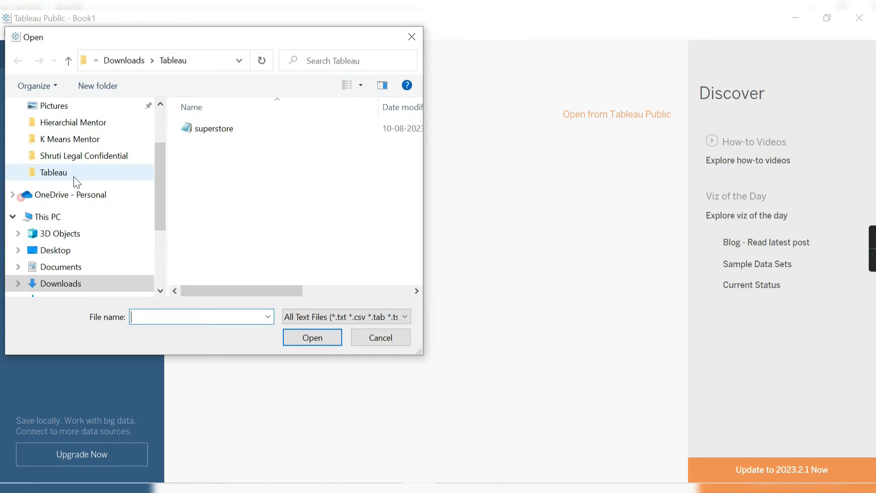
click(207, 133)
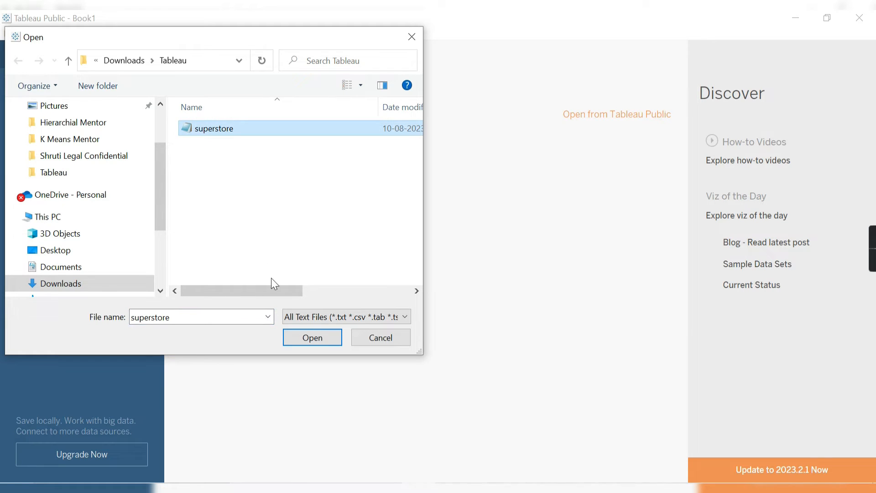
click(305, 330)
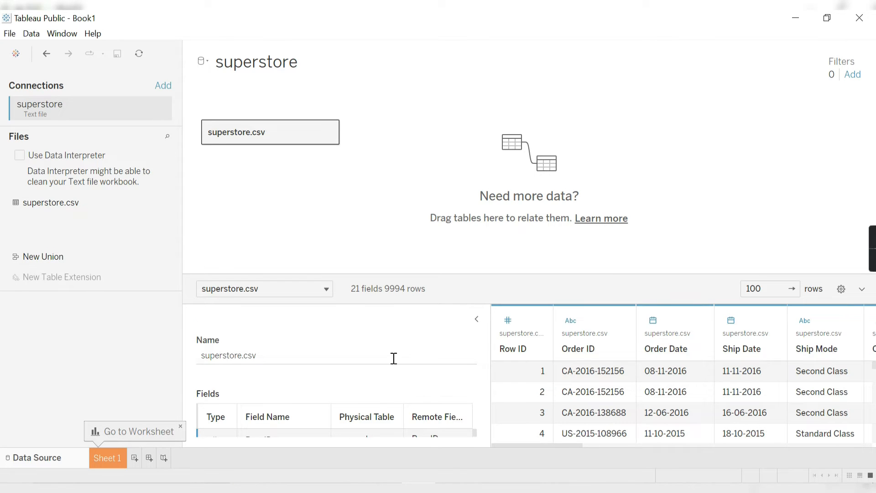
click(104, 462)
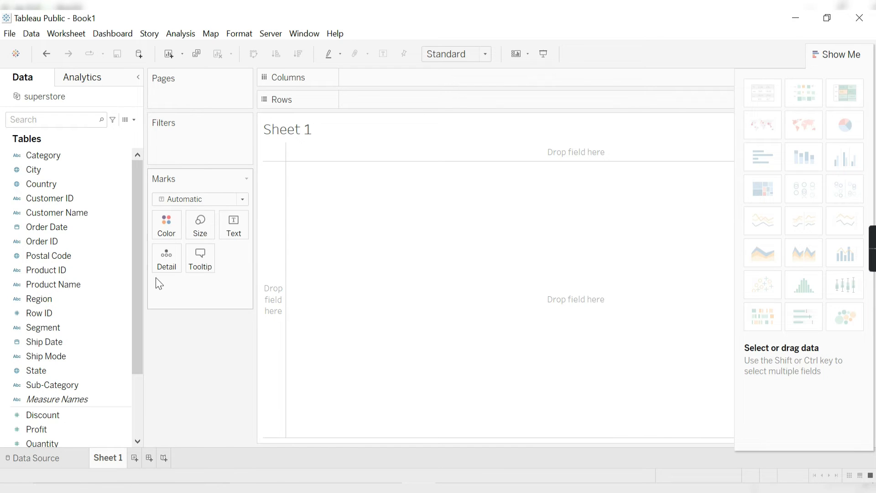
Step: Add the Goal Excel workbook as a second data source and return to Sheet 1
click(139, 54)
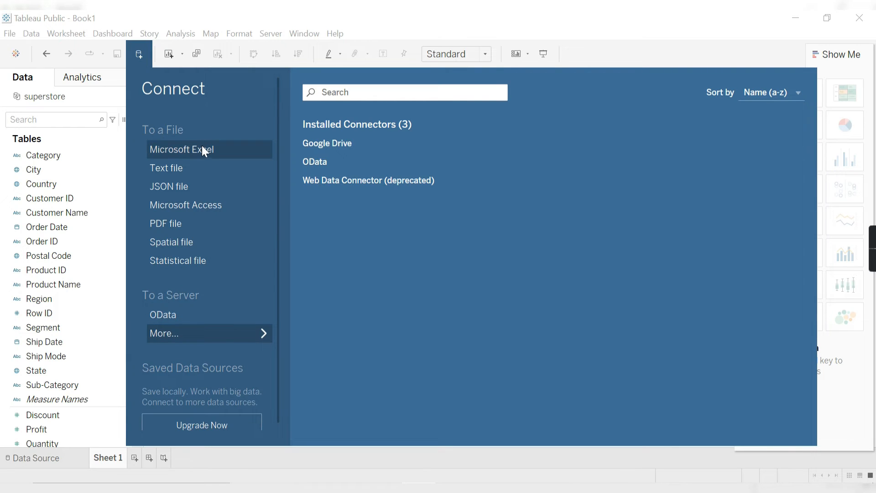
click(202, 150)
click(223, 130)
click(307, 342)
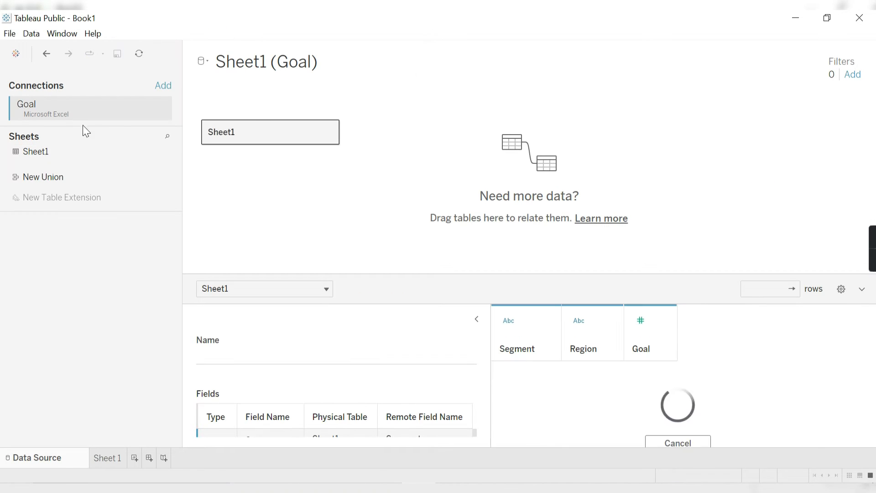
click(111, 459)
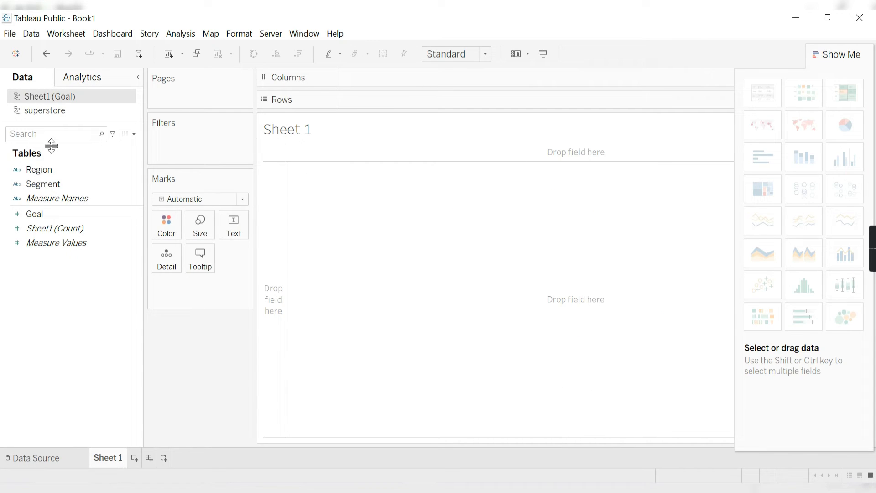
Step: Build a text table of Profit by Region and Segment from the superstore data source
click(59, 111)
click(51, 111)
click(75, 297)
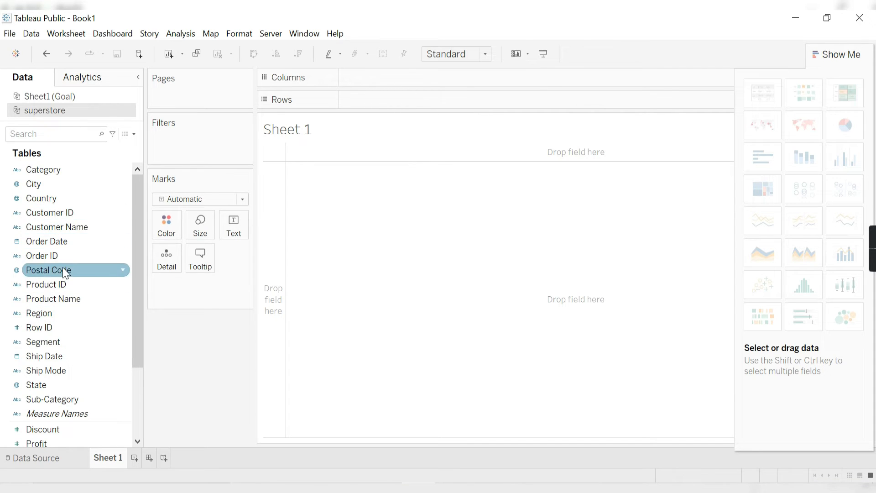
click(57, 314)
ctrl+click(58, 339)
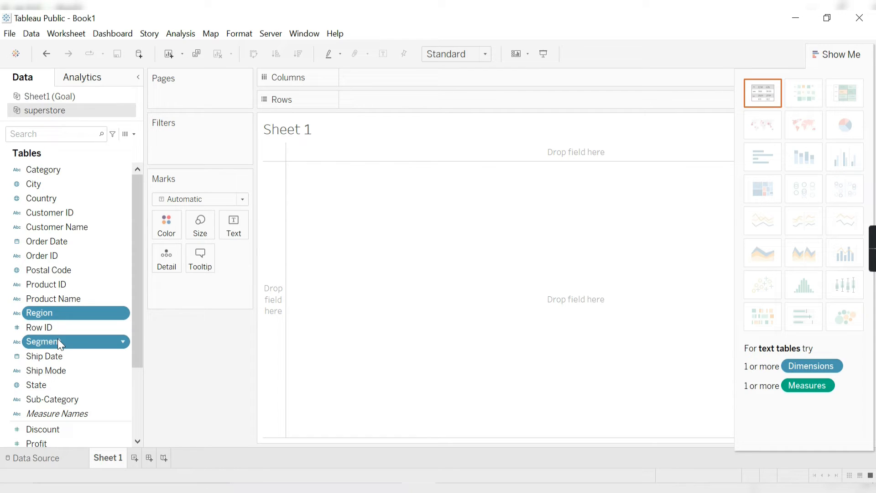
click(136, 441)
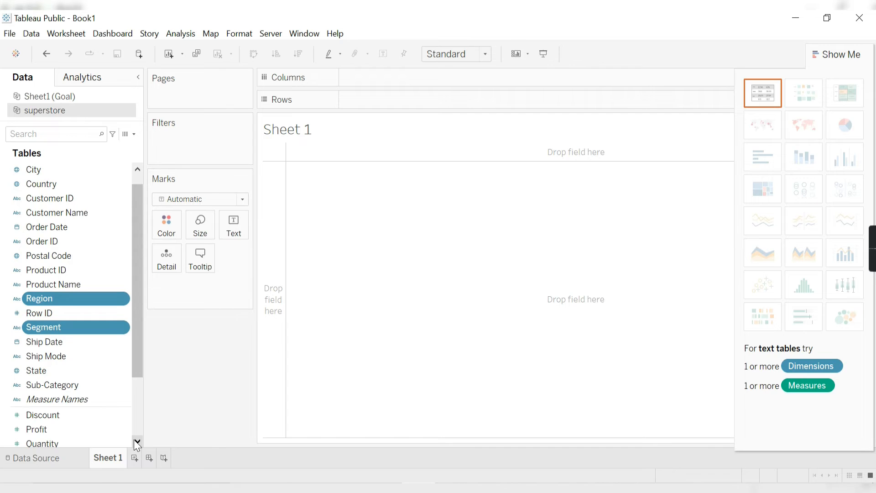
click(136, 441)
click(136, 441)
click(136, 441)
ctrl+click(51, 414)
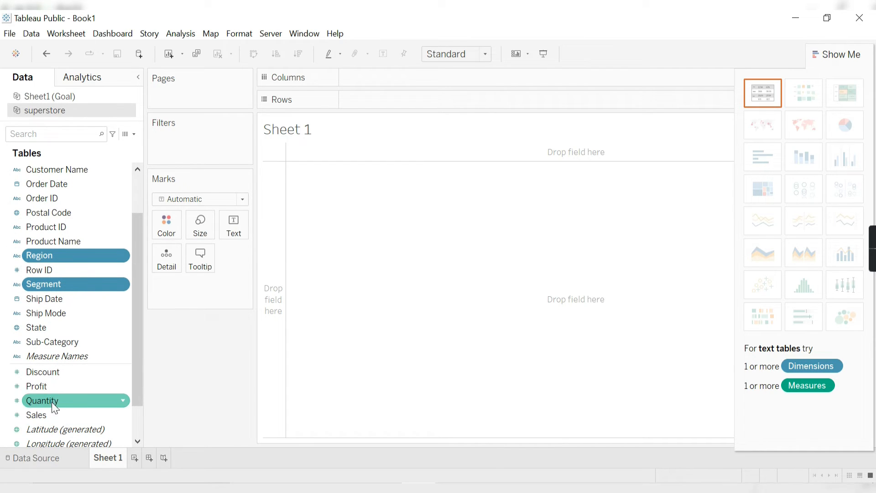
ctrl+click(59, 384)
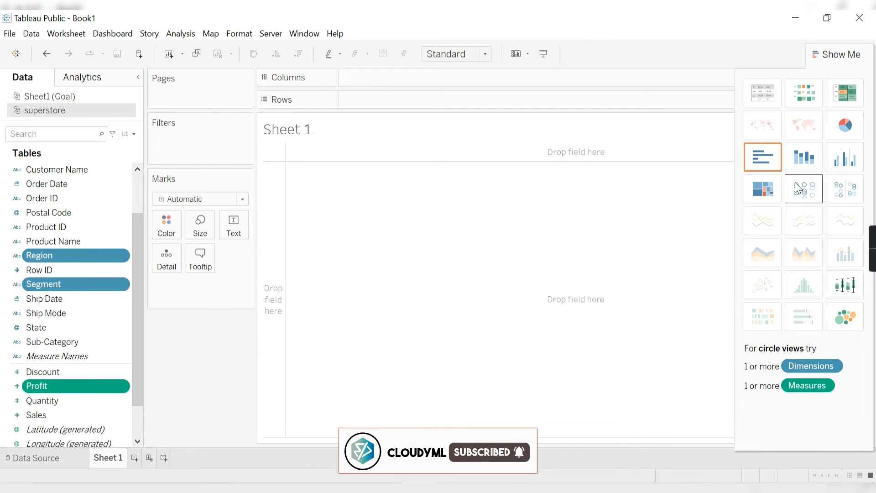
click(761, 92)
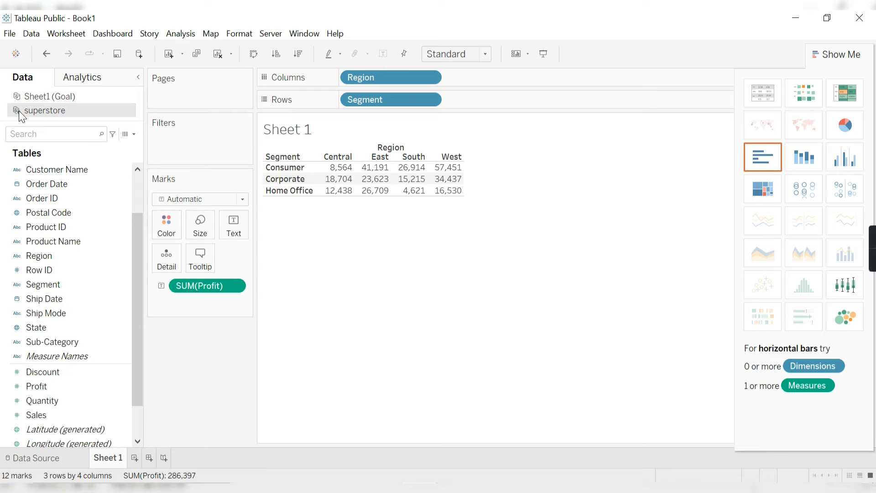
Step: Add the Goal measure from the Sheet1 (Goal) data source to the Profit text table
click(86, 93)
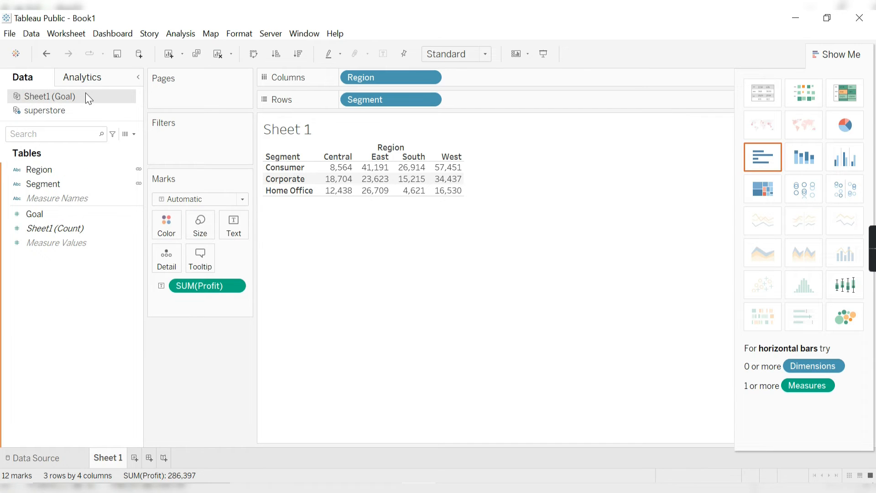
click(829, 58)
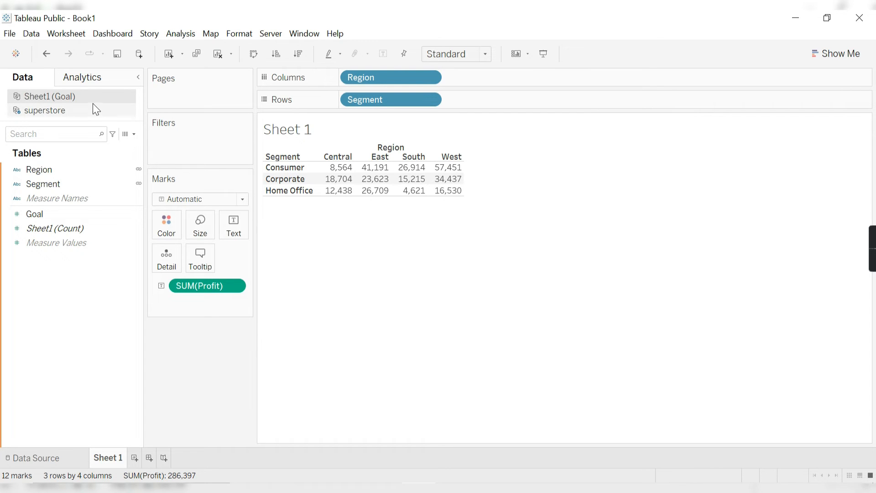
drag(65, 215, 420, 183)
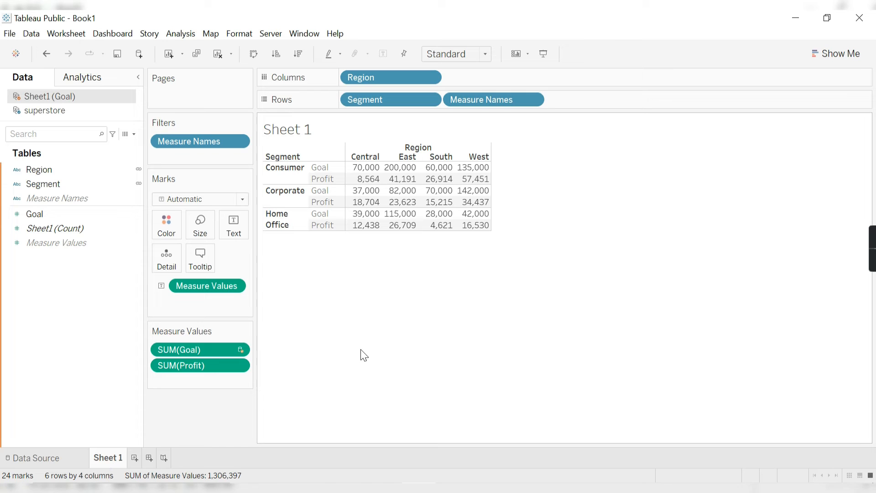
Step: Create a new worksheet with a horizontal bar chart of Goal by Region from Sheet1 (Goal)
click(135, 458)
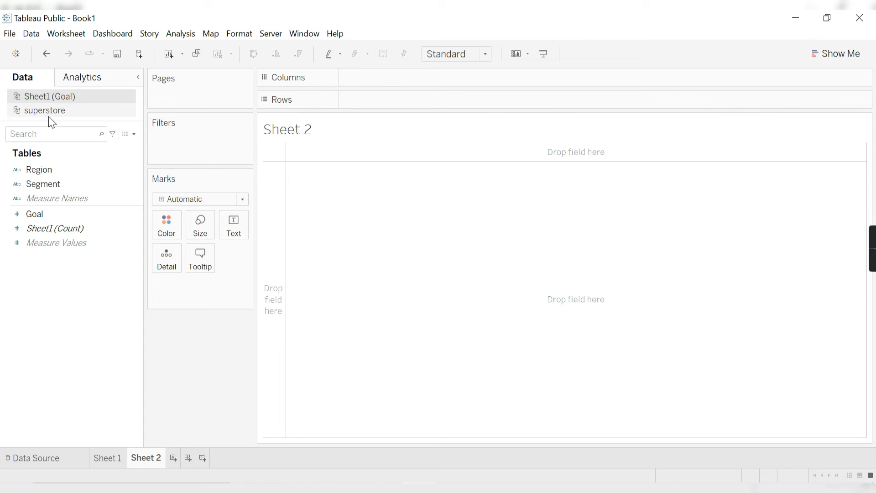
click(79, 170)
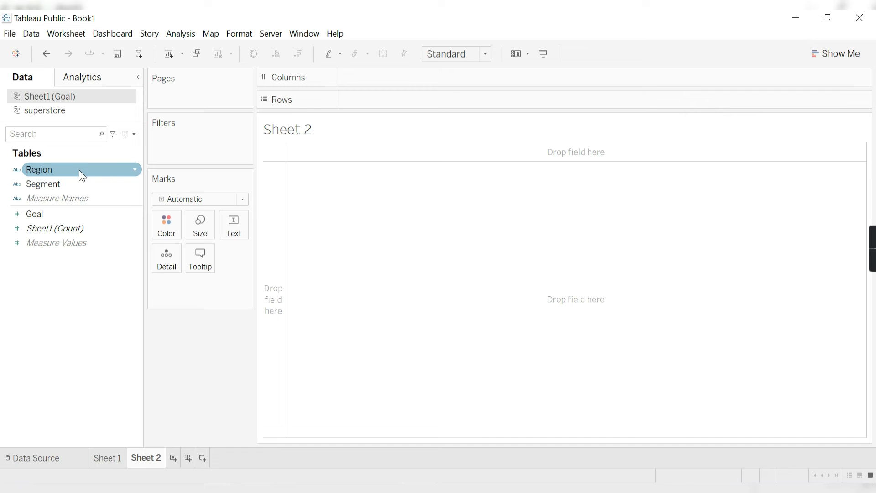
ctrl+click(73, 213)
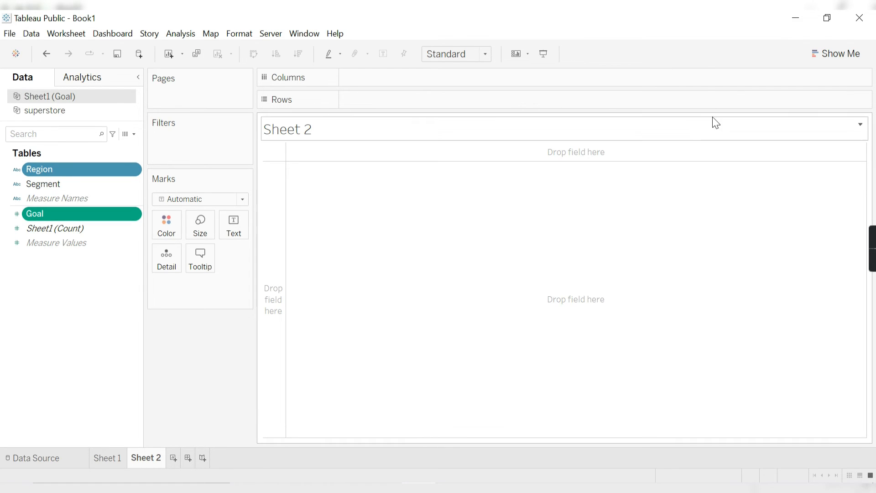
click(839, 54)
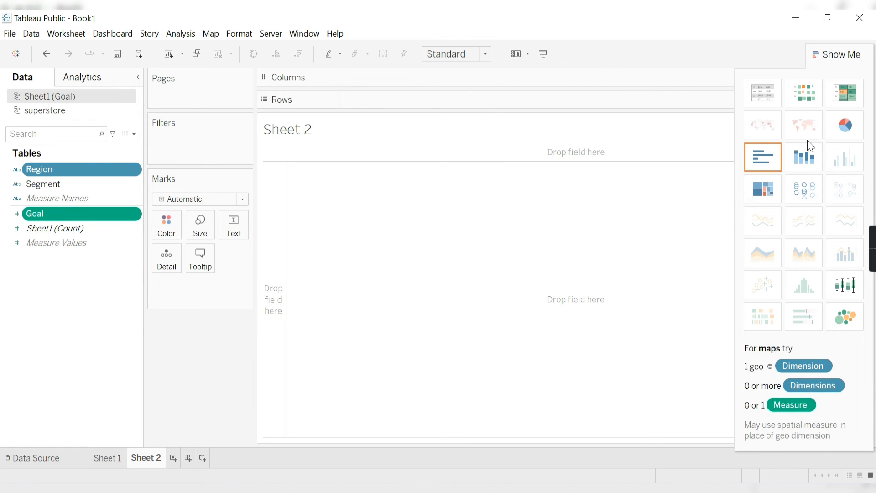
click(763, 157)
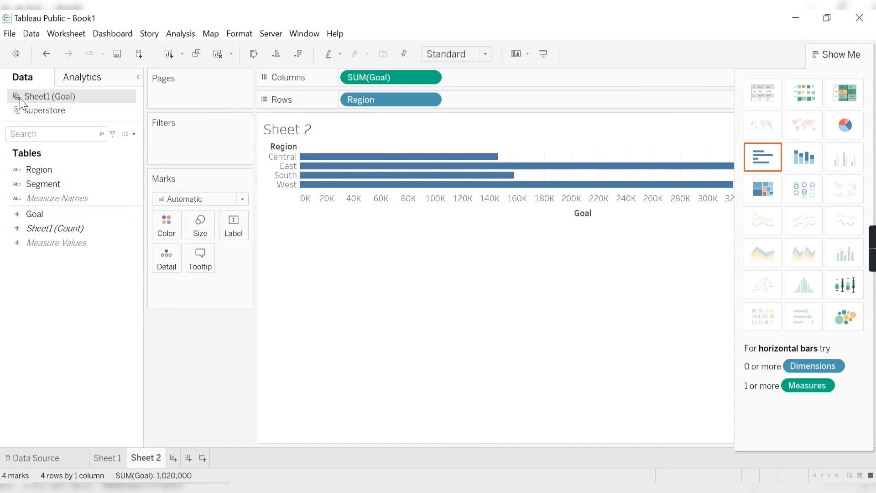
Step: Add Segment from the superstore data source to the rows after Region
click(46, 114)
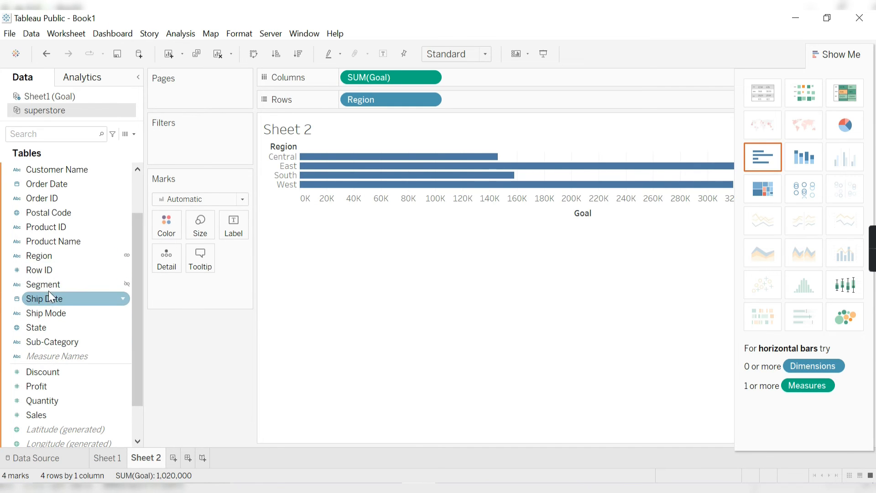
drag(44, 284, 490, 114)
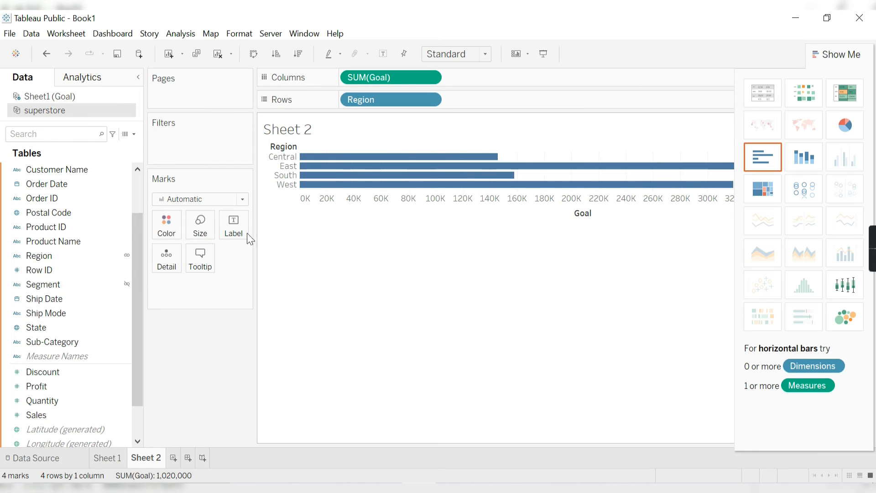
drag(61, 284, 497, 95)
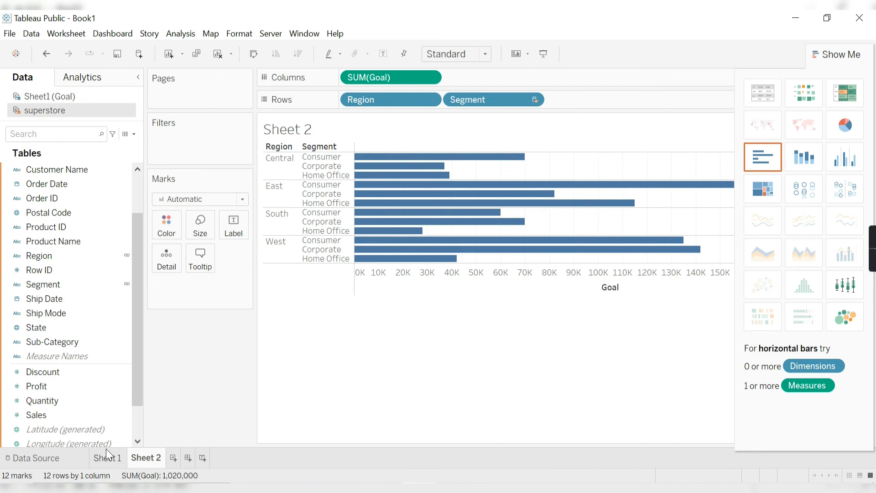
Step: Return to Sheet 1 and examine the blend relationships and the custom field mapping between superstore and Sheet1 (Goal) without saving changes
click(109, 461)
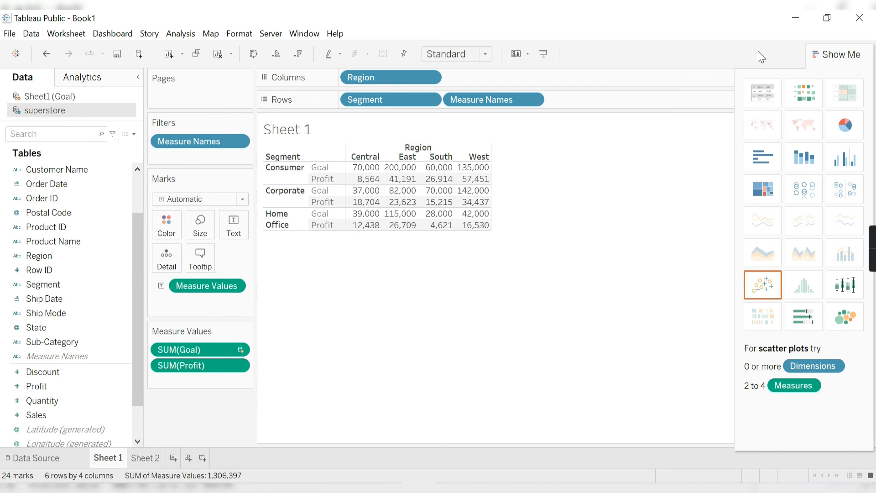
click(842, 55)
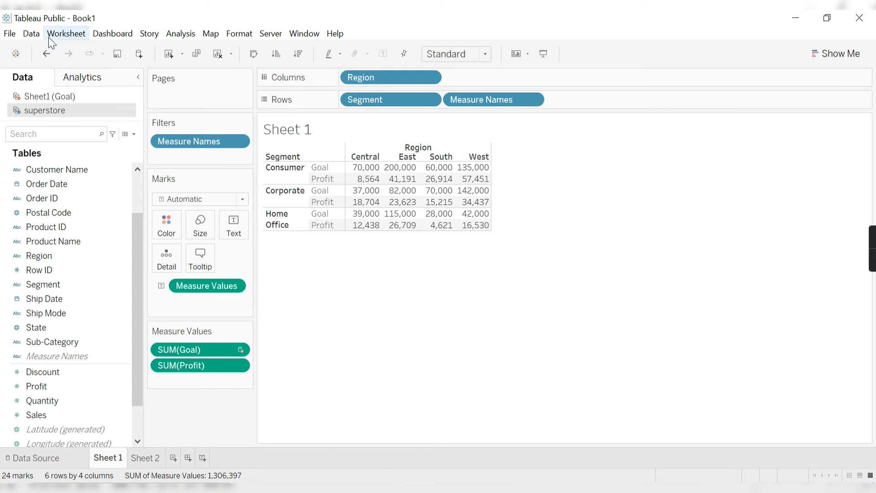
click(31, 35)
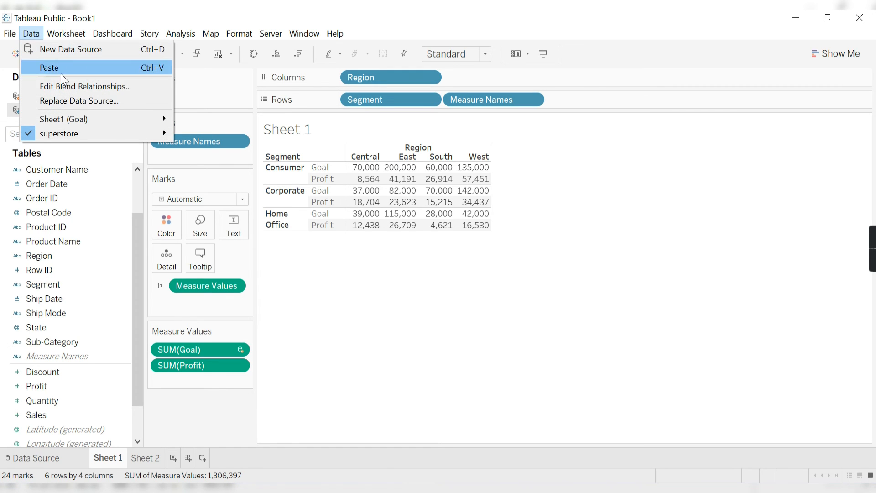
click(67, 85)
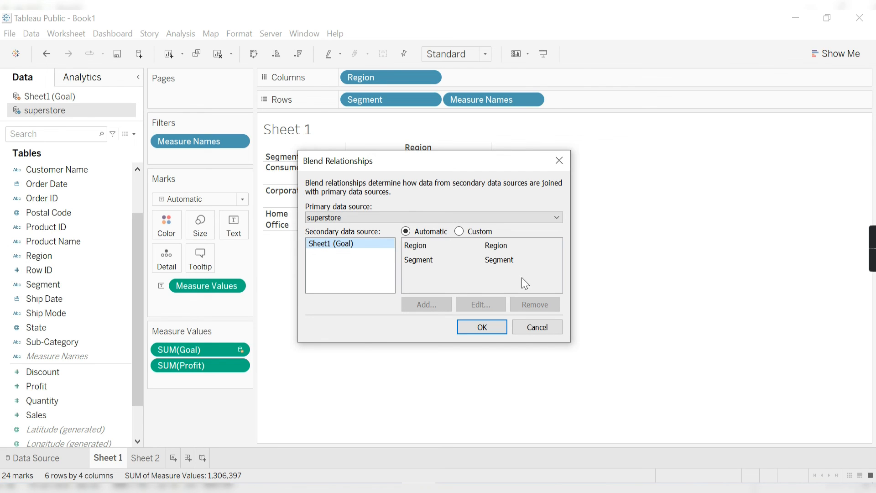
click(460, 230)
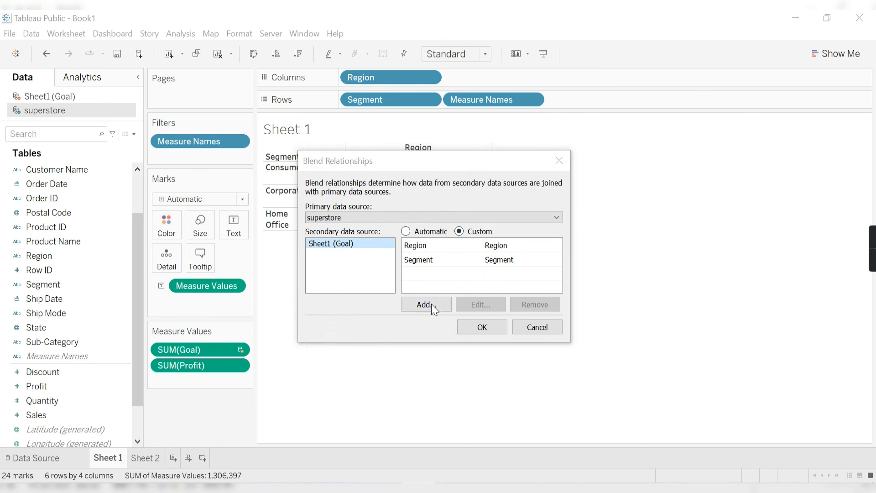
click(431, 304)
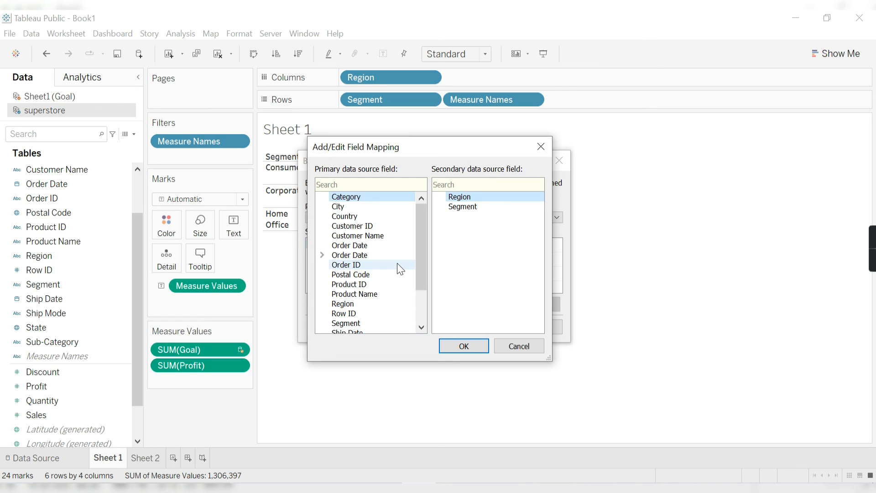
click(497, 199)
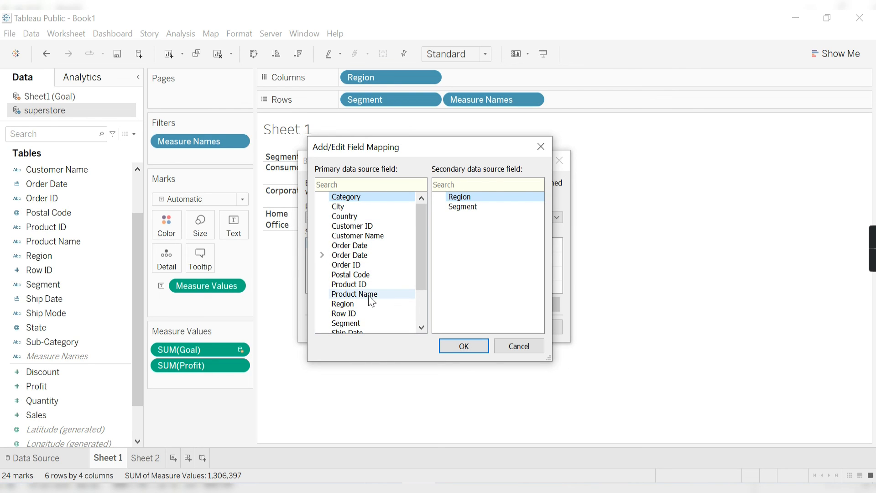
click(543, 144)
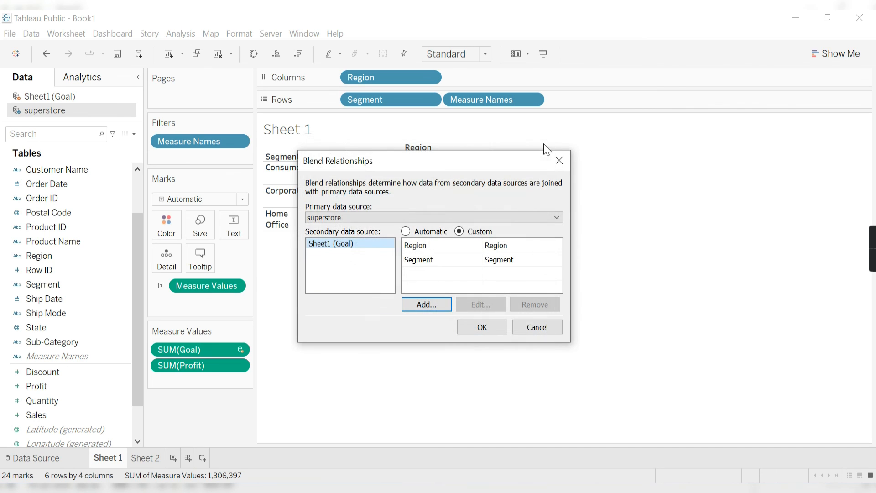
click(559, 160)
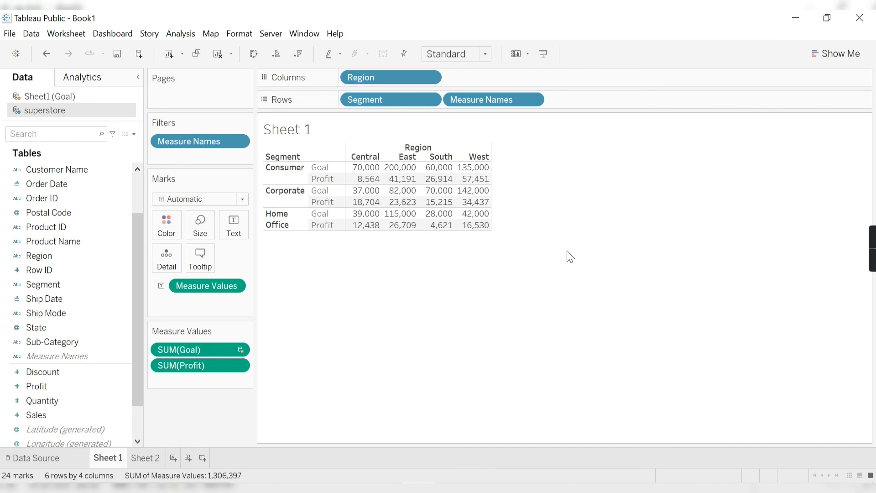